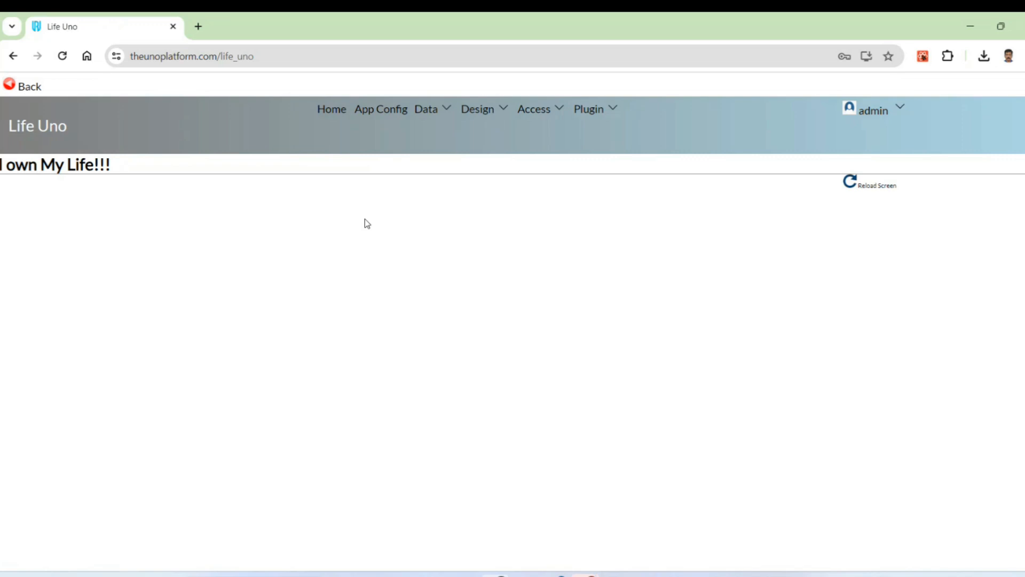
- Create and save a data category named Feature Request with the ID lu_feature_request
left_click(448, 111)
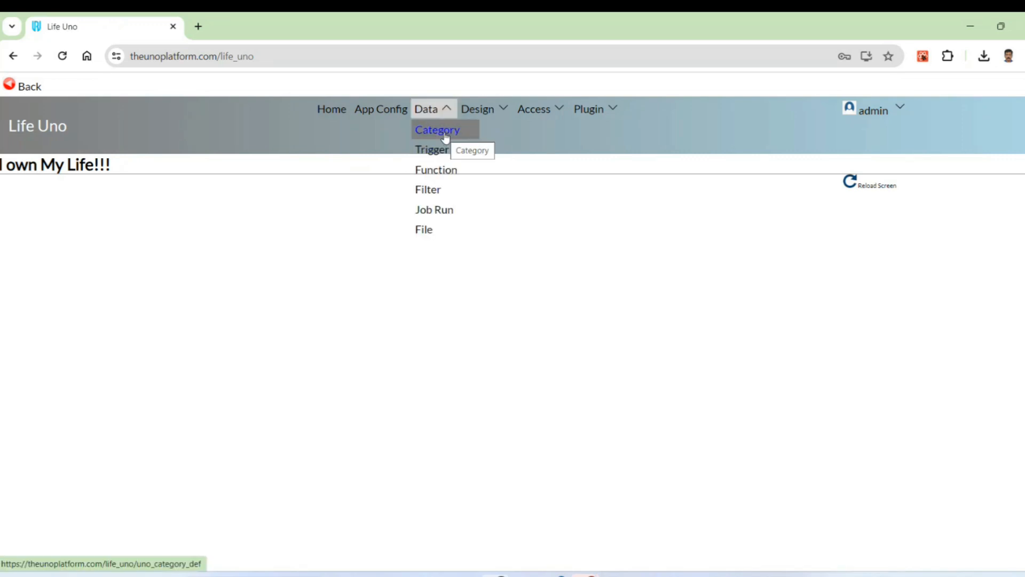
left_click(446, 137)
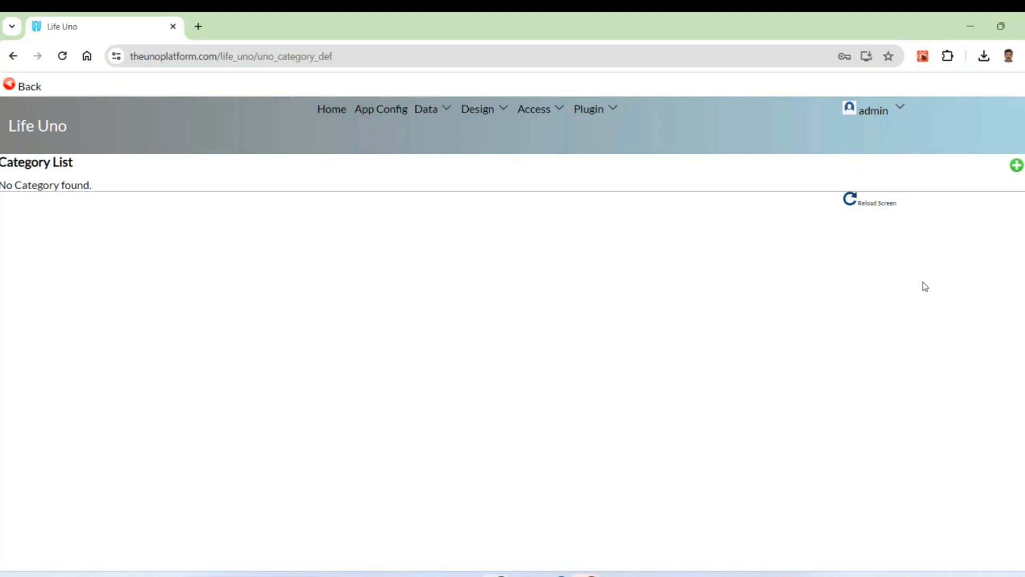
left_click(1016, 166)
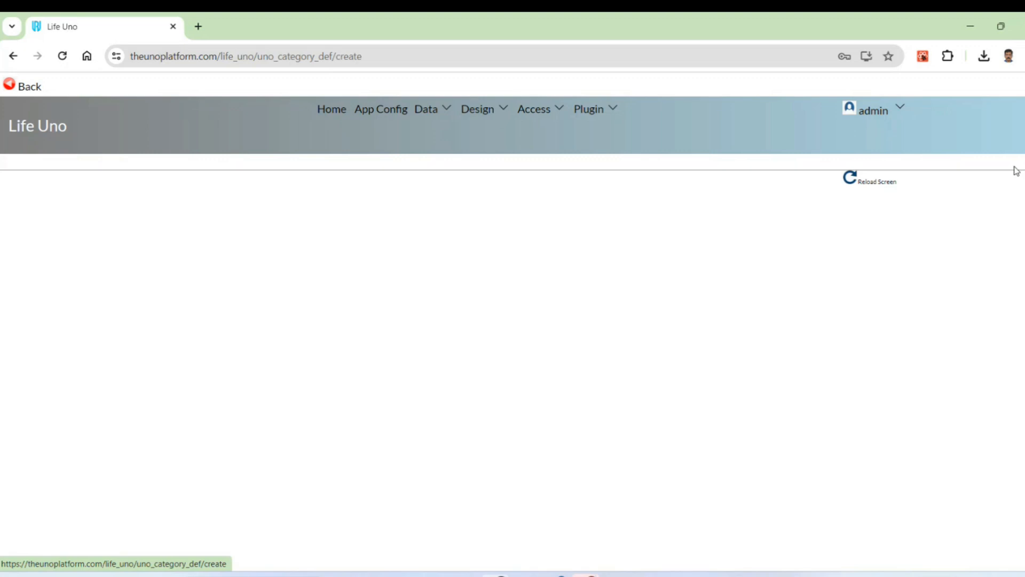
left_click(182, 236)
type("F")
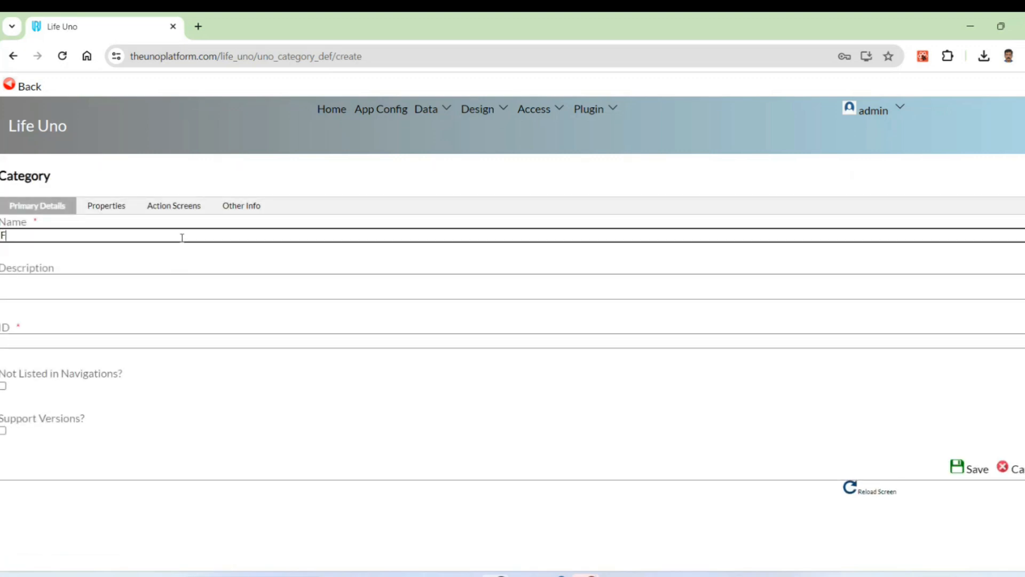
type("eature Request")
left_click(186, 341)
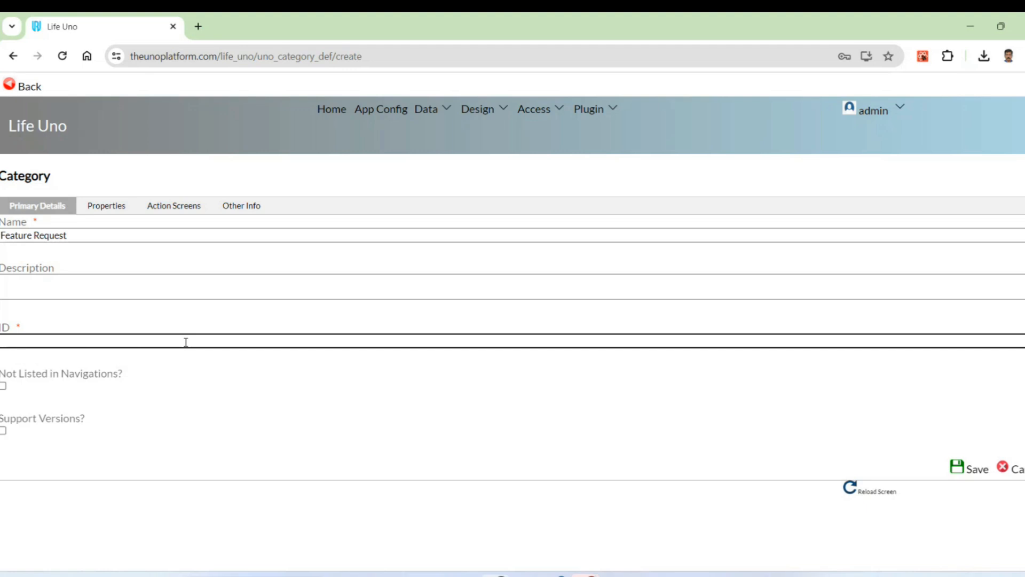
type("lu_")
type("feature_request")
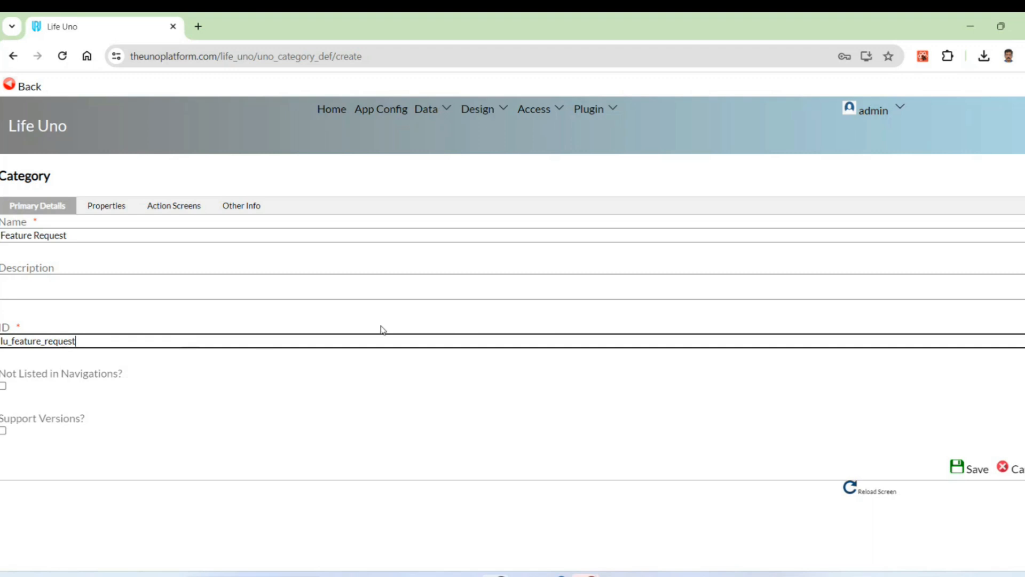
left_click(966, 469)
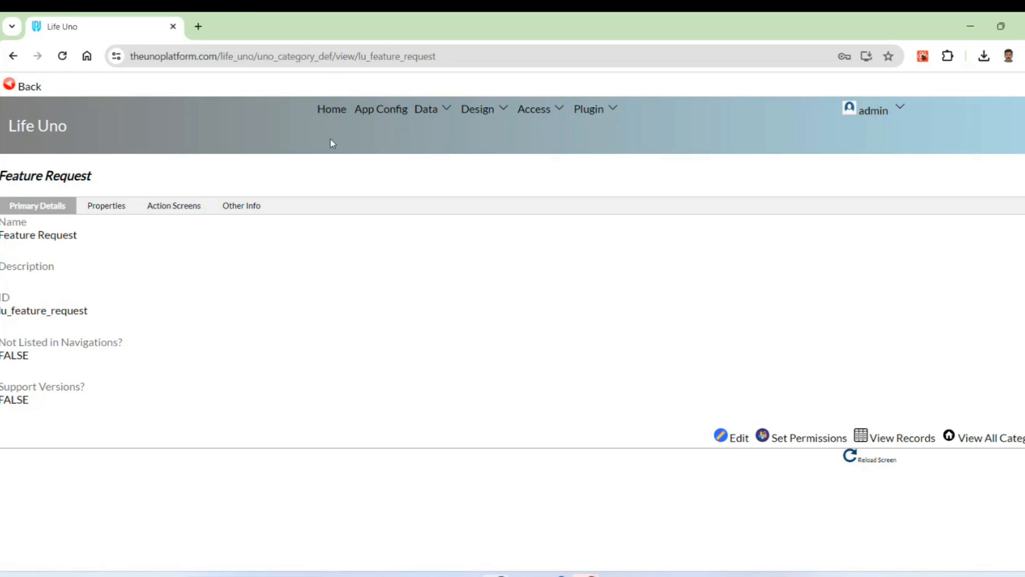
- Reload the app's home page and open the Feature Request list
left_click(332, 111)
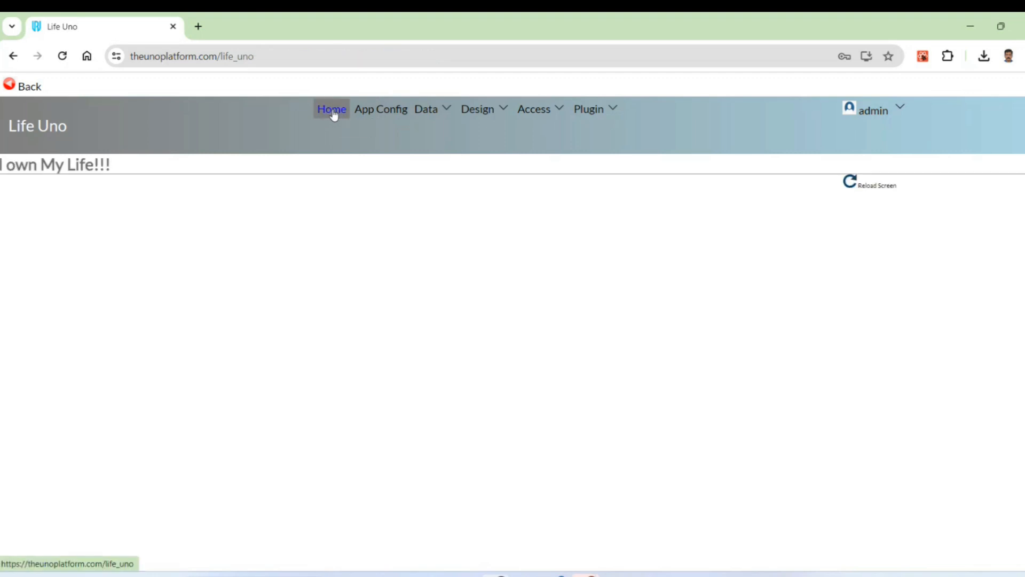
left_click(63, 56)
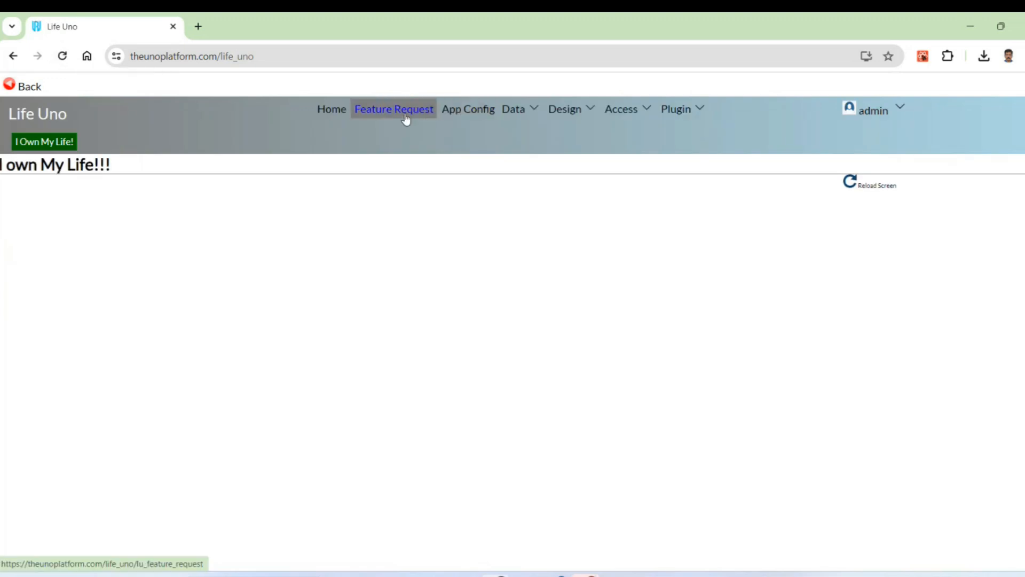
left_click(406, 116)
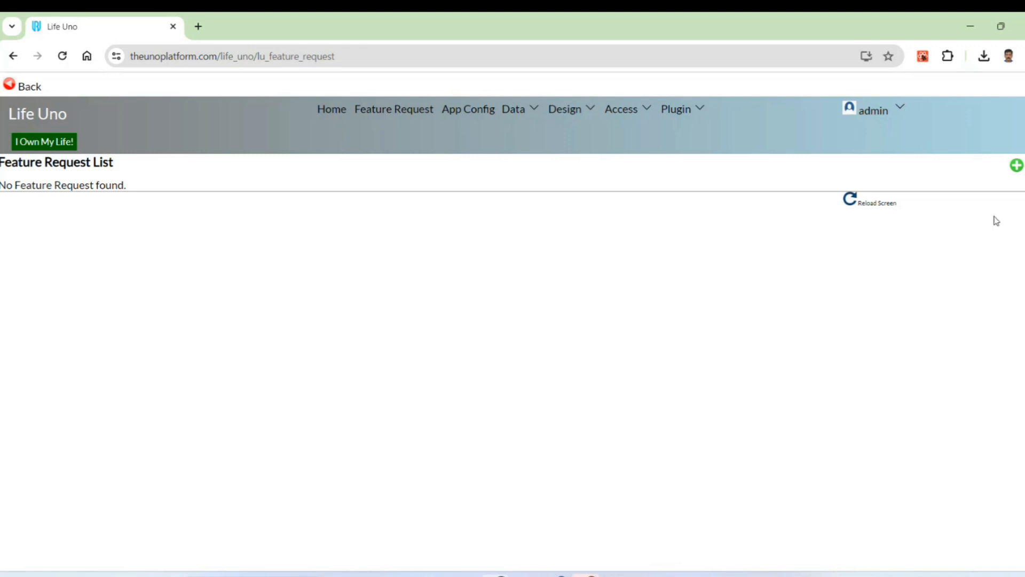
- Create and save an empty Feature Request record, and return to the list of all feature requests
left_click(1017, 167)
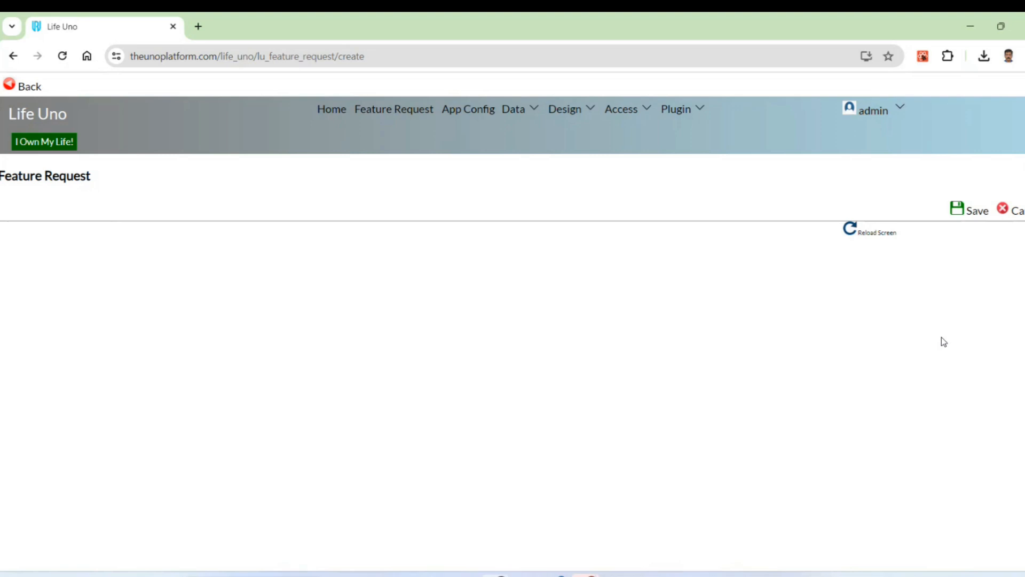
left_click(969, 210)
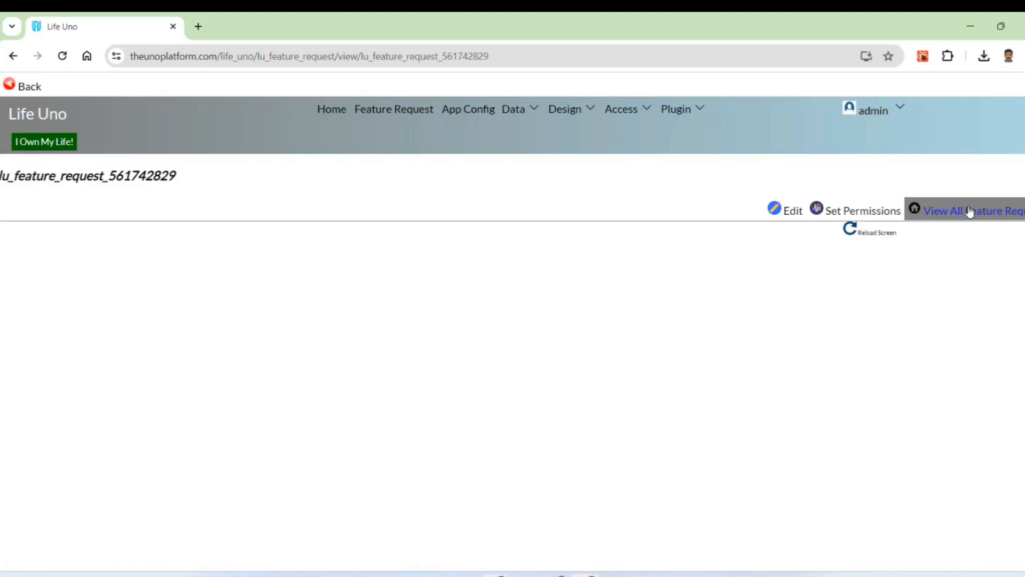
left_click(969, 210)
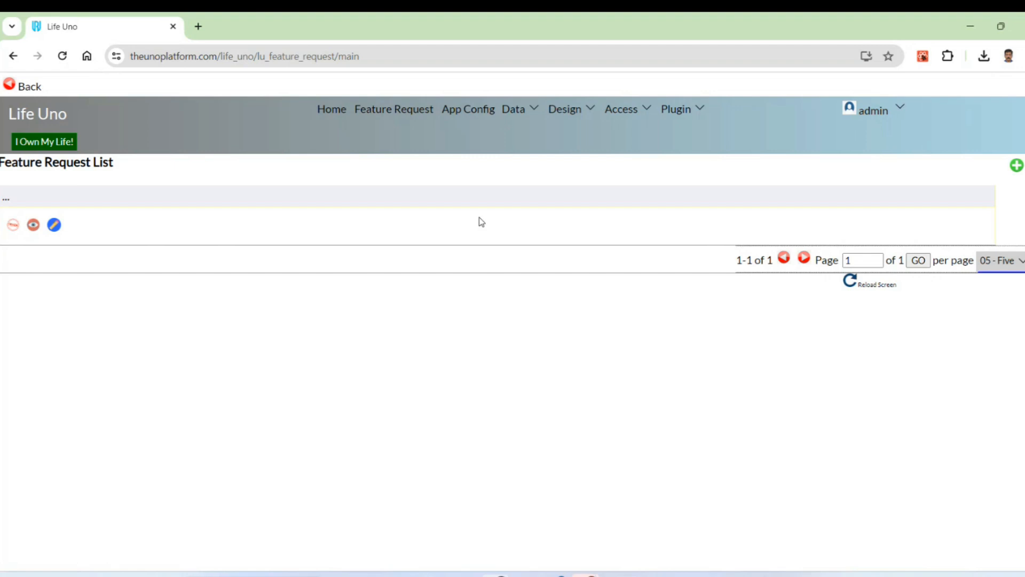
- Open the Feature Request category for editing and start a new property named Title
left_click(537, 115)
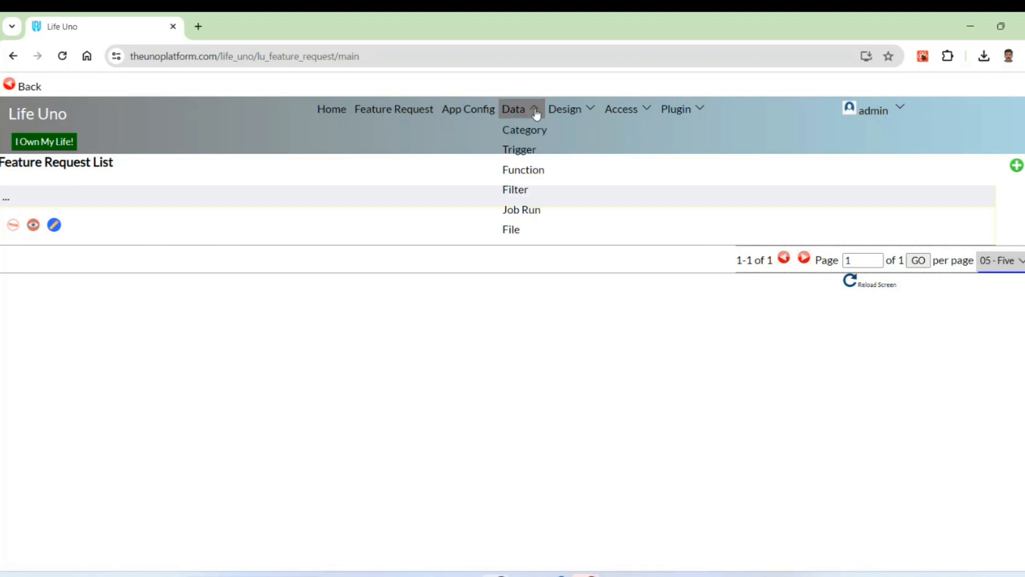
left_click(528, 130)
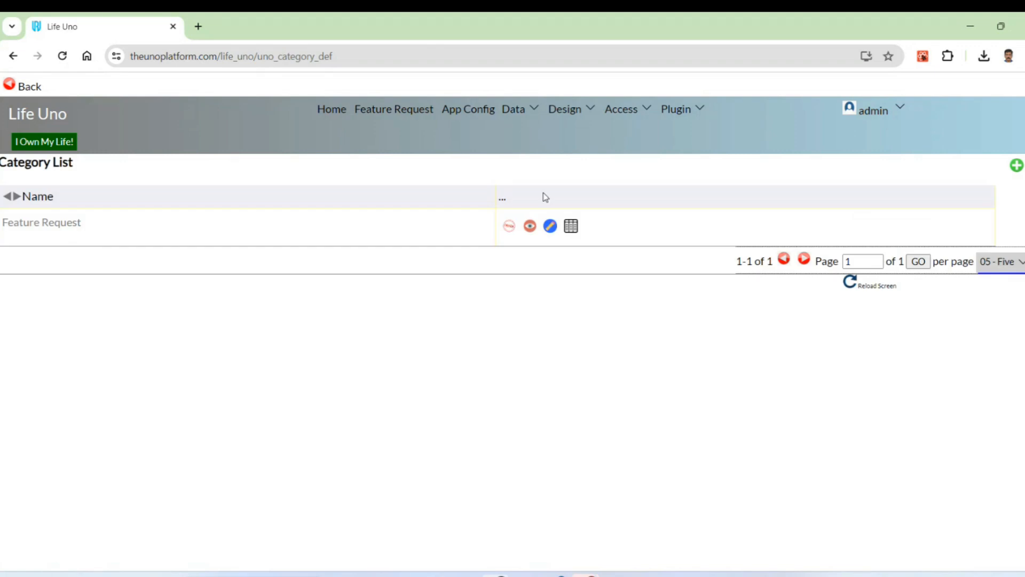
left_click(551, 227)
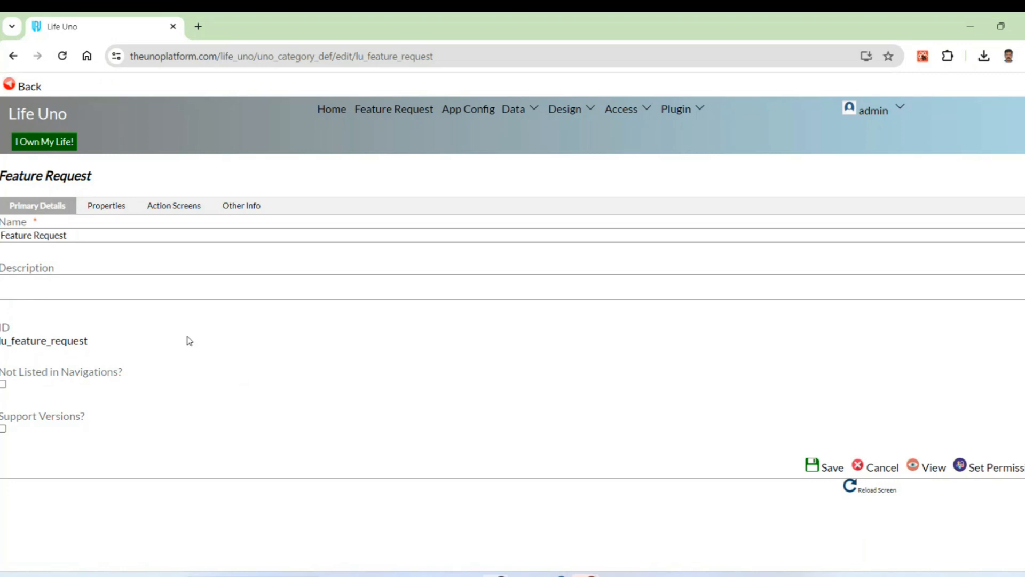
left_click(114, 209)
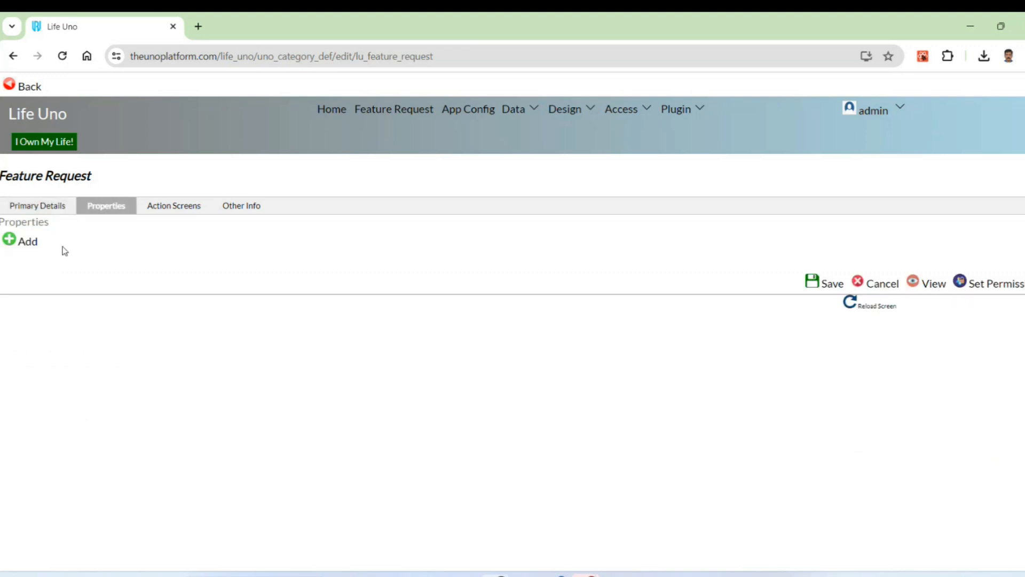
left_click(26, 243)
left_click(347, 228)
type("Titl")
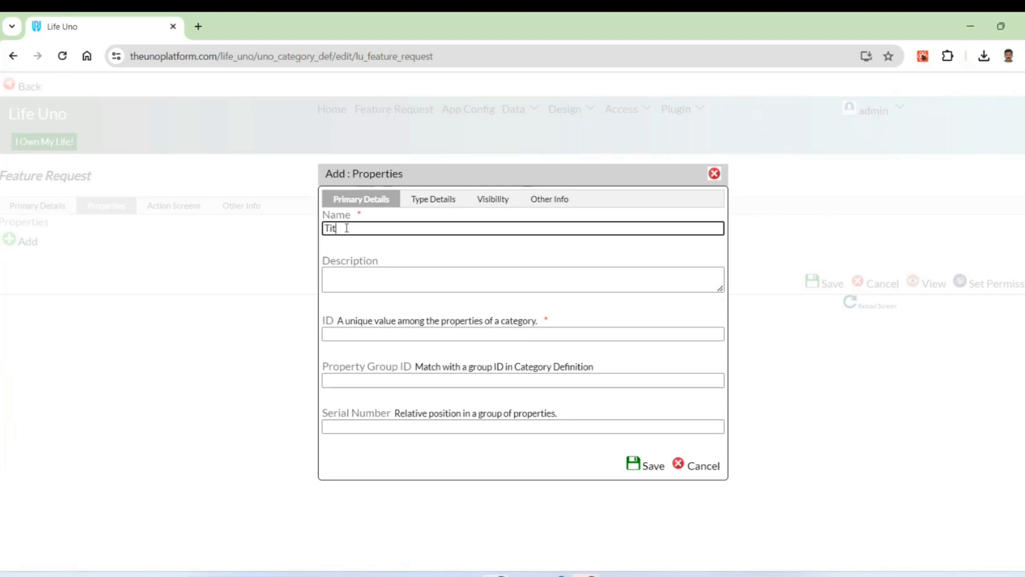
type("e")
left_click(367, 334)
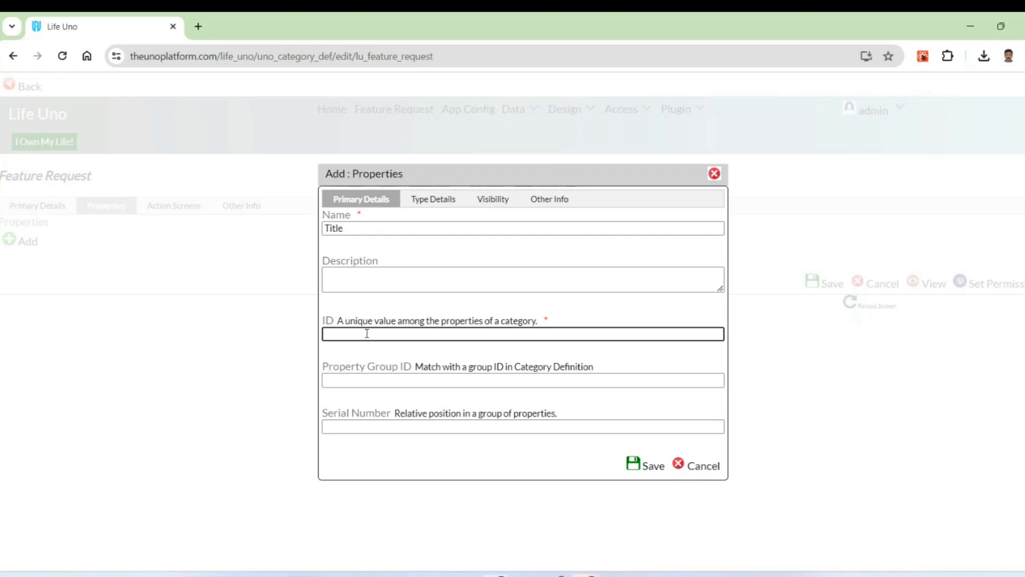
- Set the Title property's ID to name and save the property
left_click(497, 208)
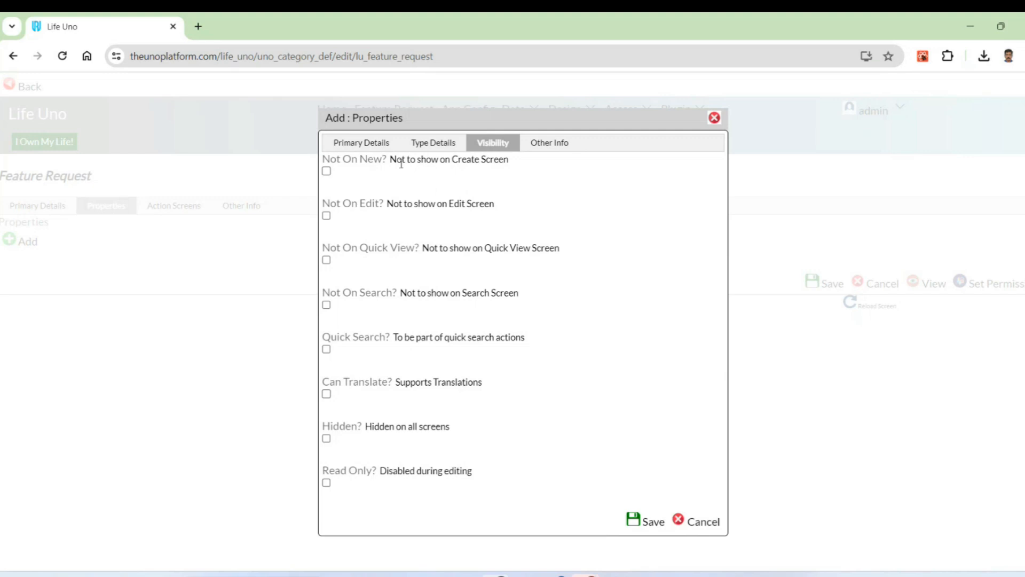
left_click(378, 149)
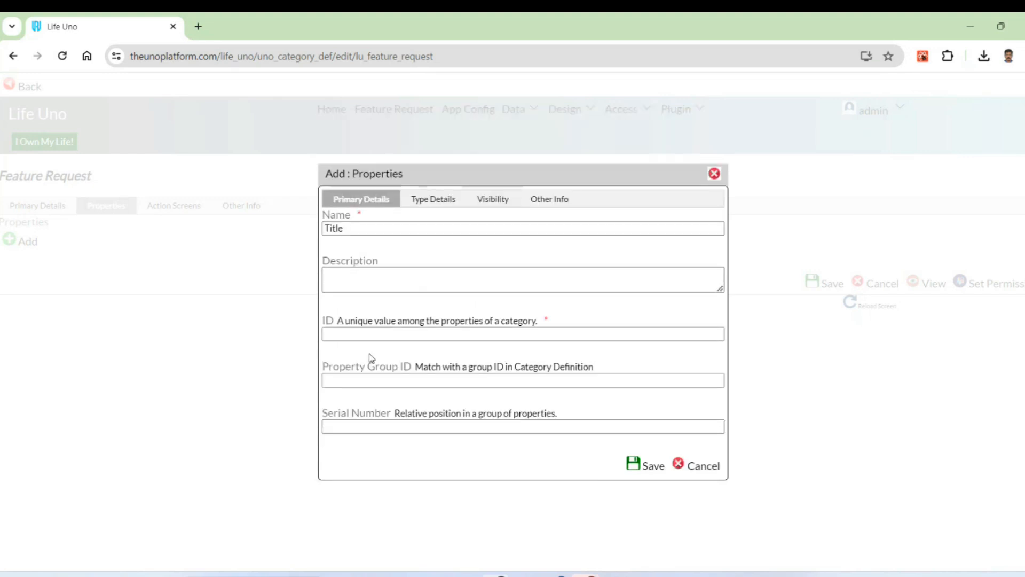
left_click(362, 382)
left_click(357, 335)
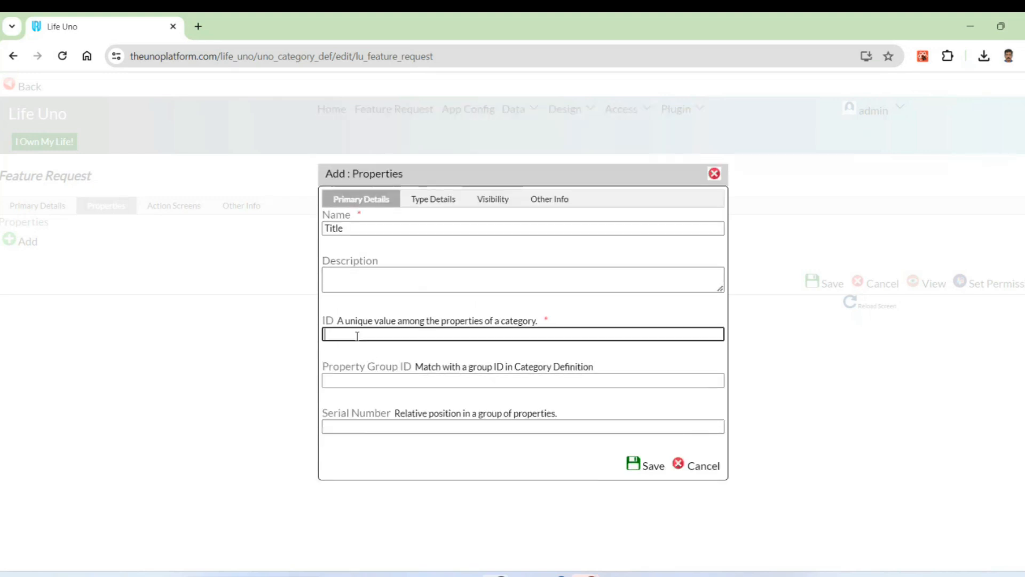
type("name")
left_click(649, 466)
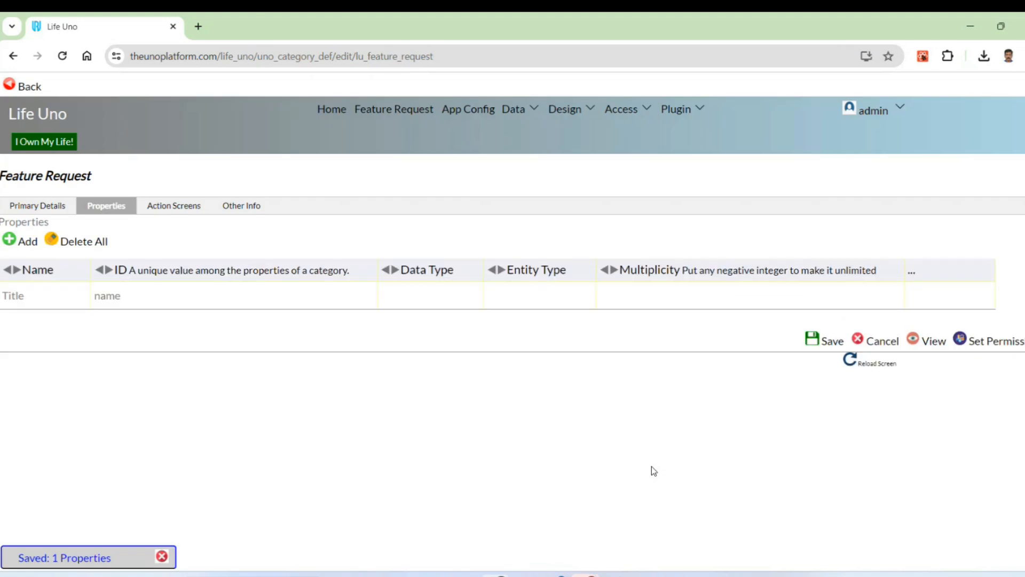
- Start another property for the category, named Description with the ID description
left_click(29, 245)
left_click(394, 228)
type("D")
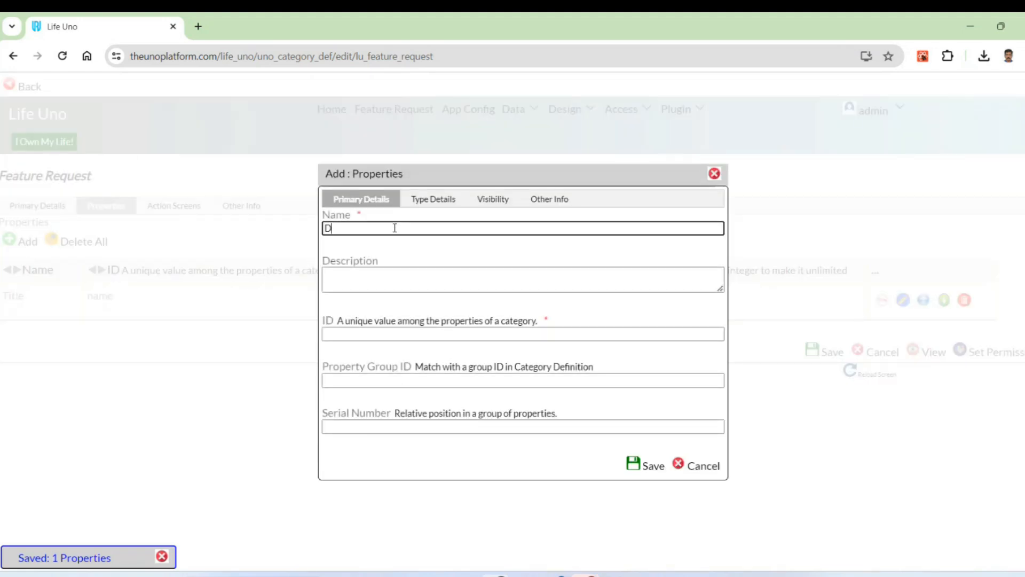
type("escription")
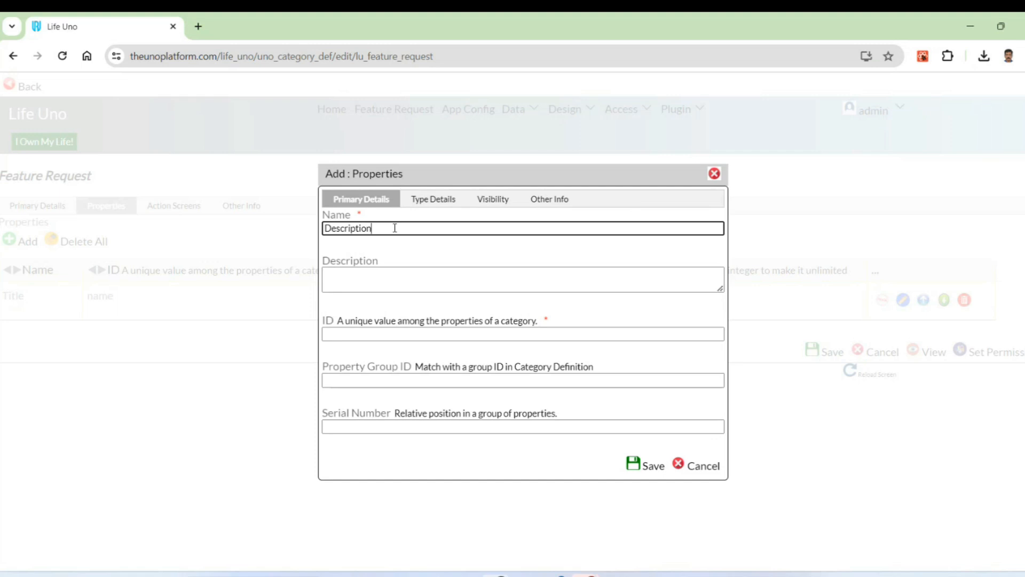
left_click(348, 335)
type("descr")
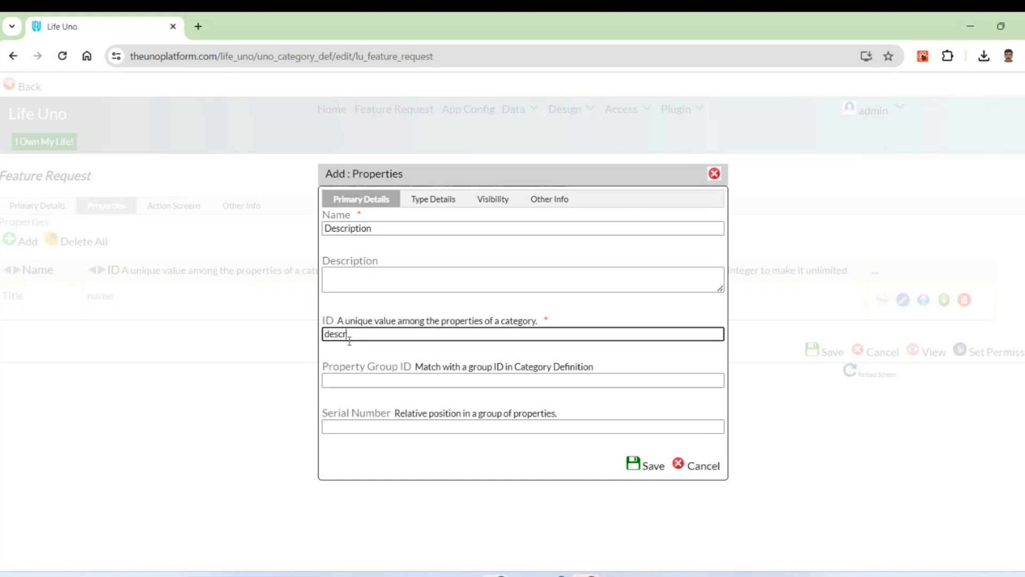
type("iption")
left_click(463, 281)
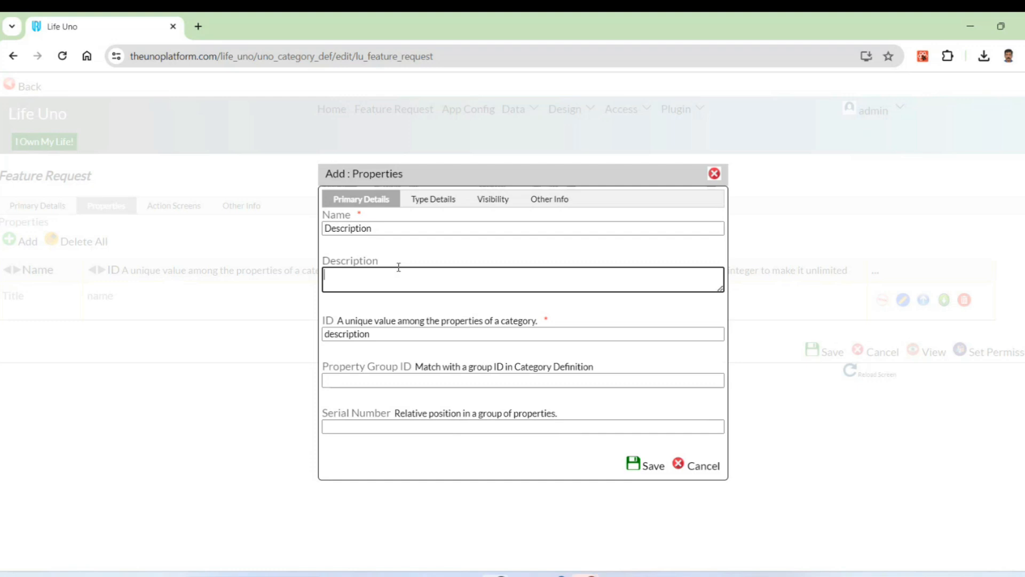
- Set the Description property's data type to HTML and save the property
left_click(434, 200)
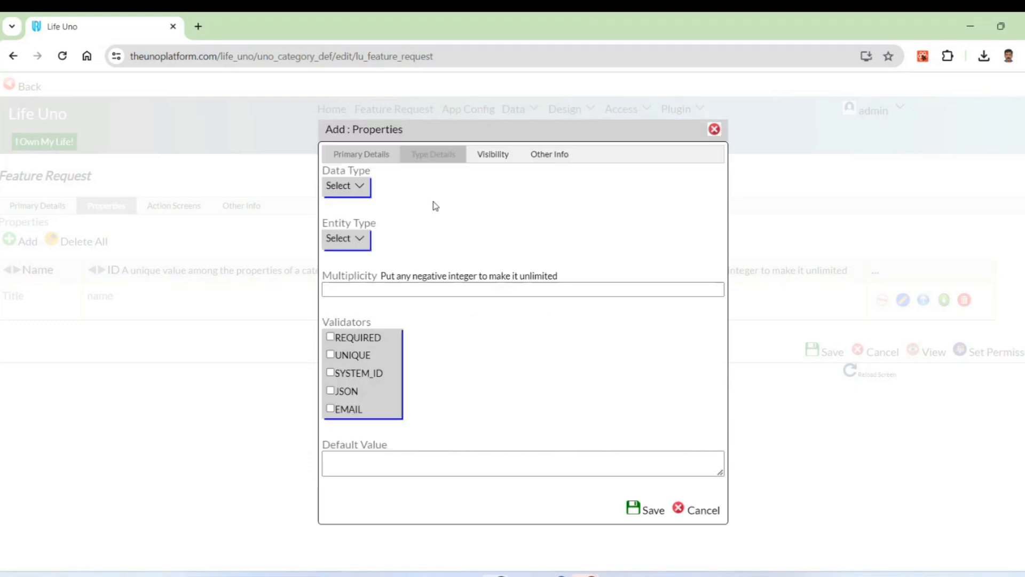
left_click(361, 187)
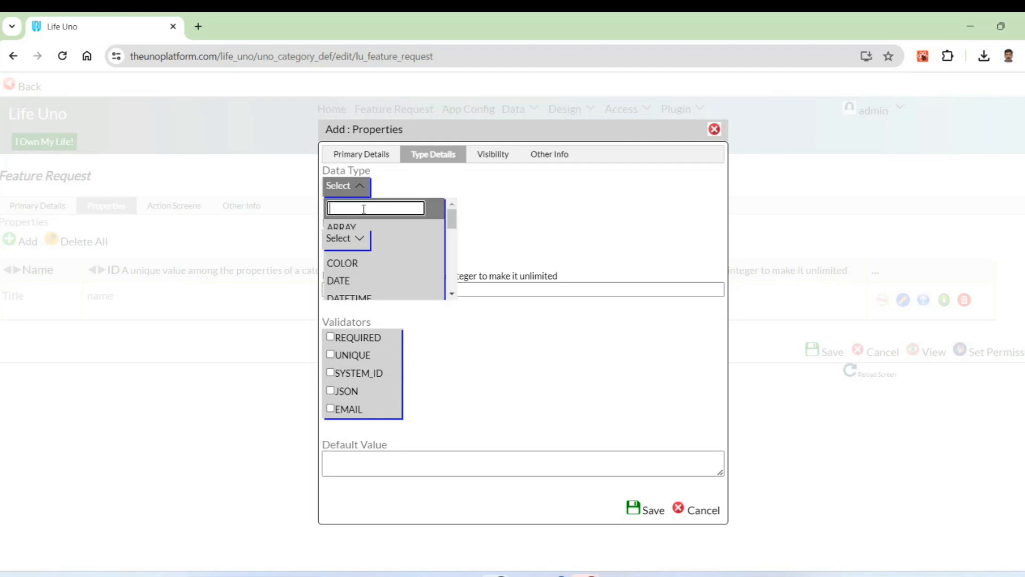
type("multi")
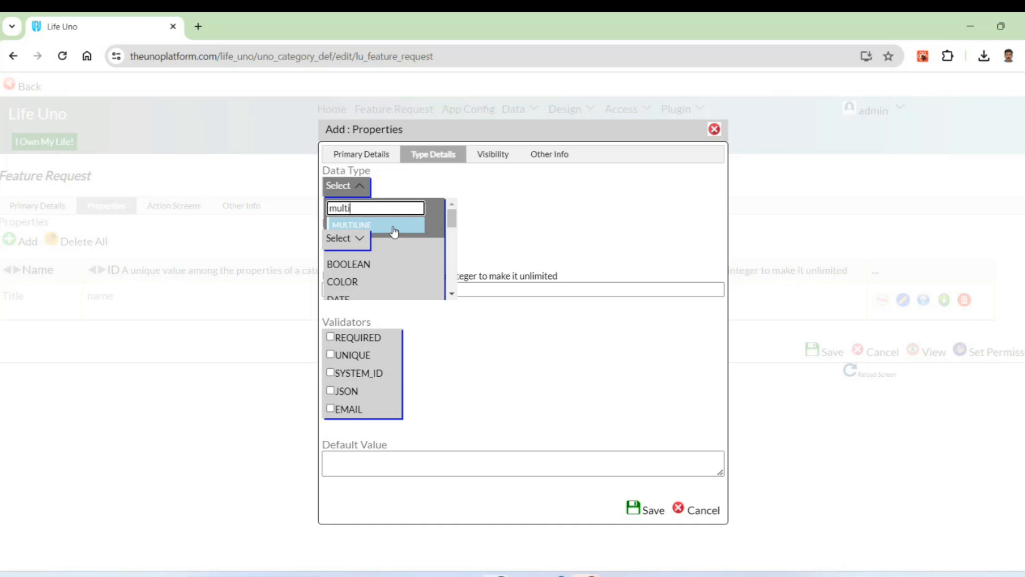
key("BackSpace")
key("BackSpace")
key("BackSpace")
key("BackSpace")
key("BackSpace")
type("html")
key("Return")
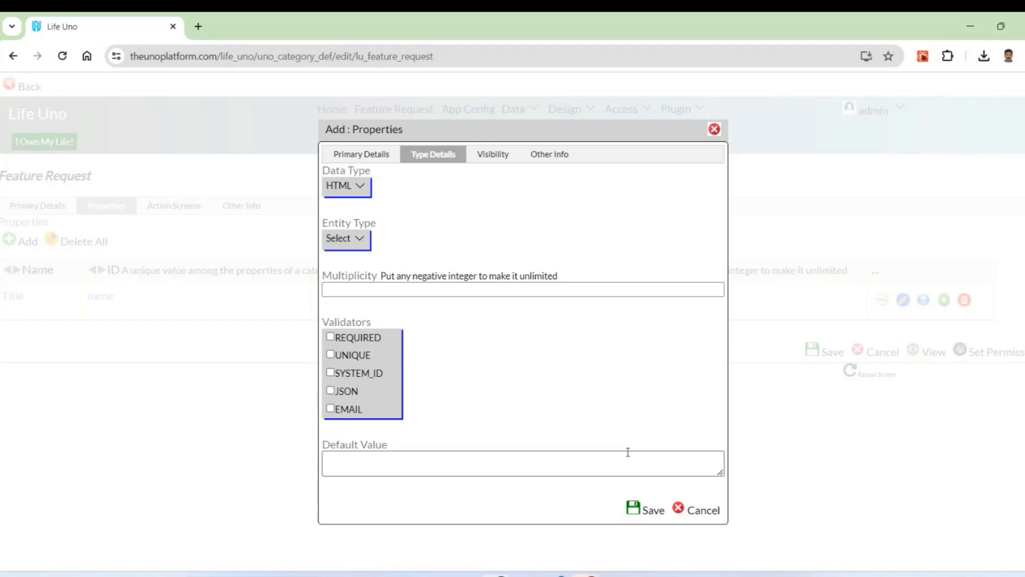
left_click(635, 508)
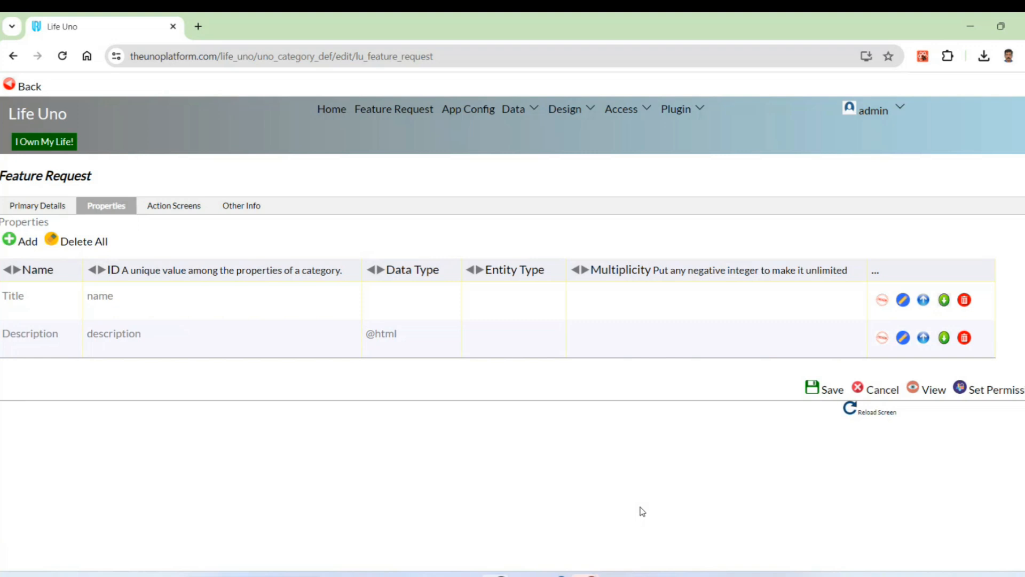
- Add the REQUIRED validator to the Title property and save both the property and the Feature Request category
left_click(903, 300)
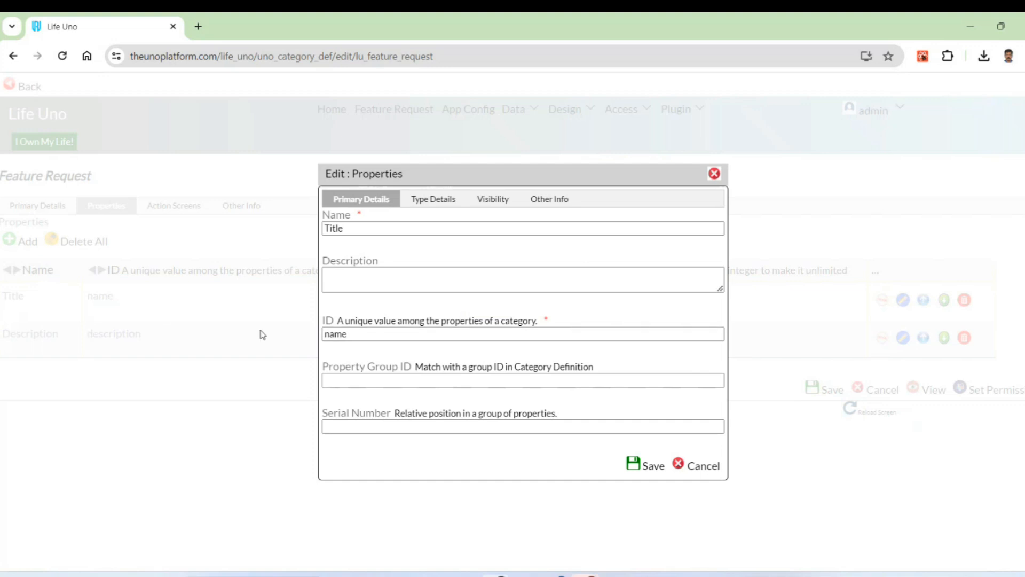
left_click(437, 199)
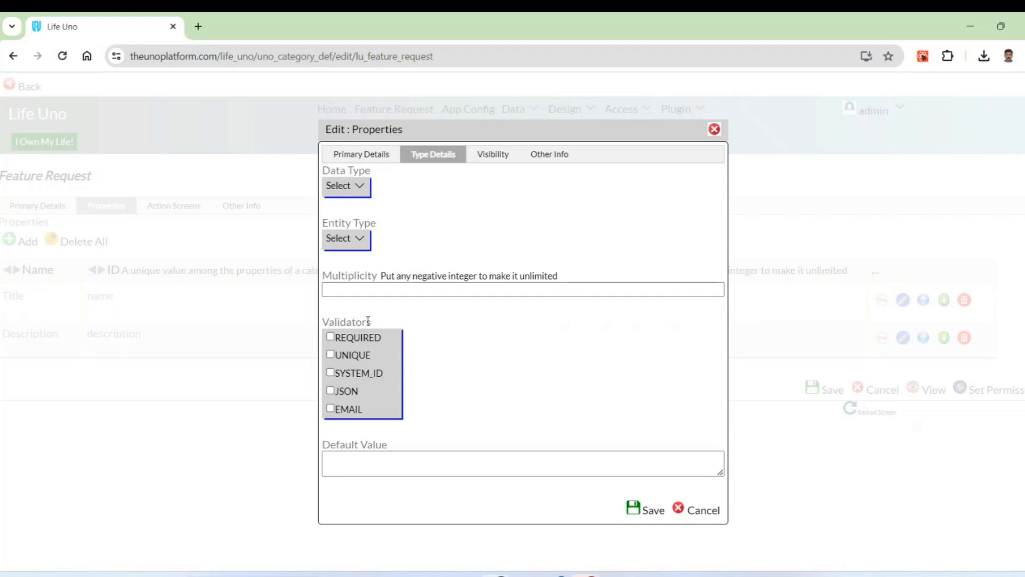
left_click(330, 338)
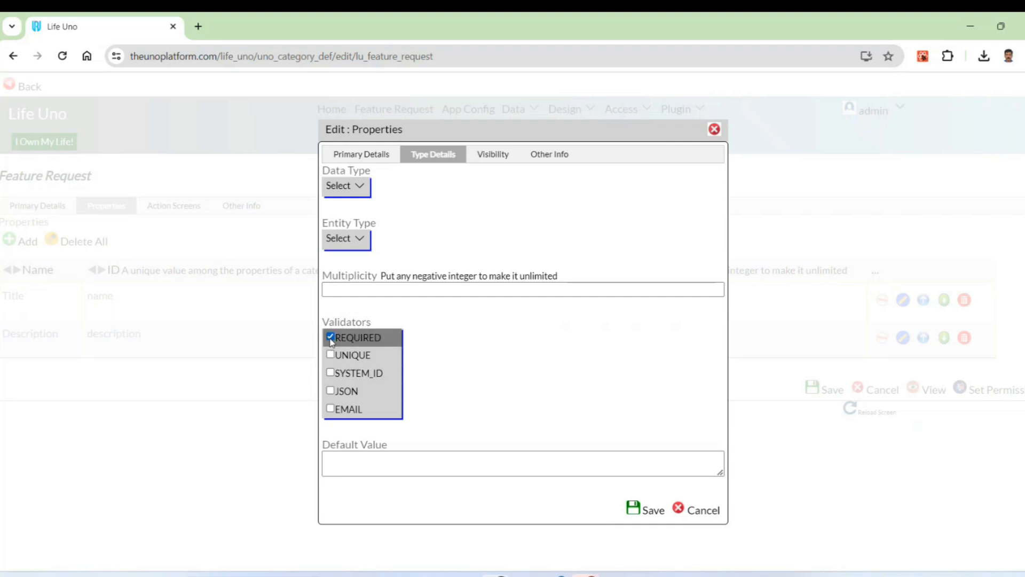
left_click(644, 509)
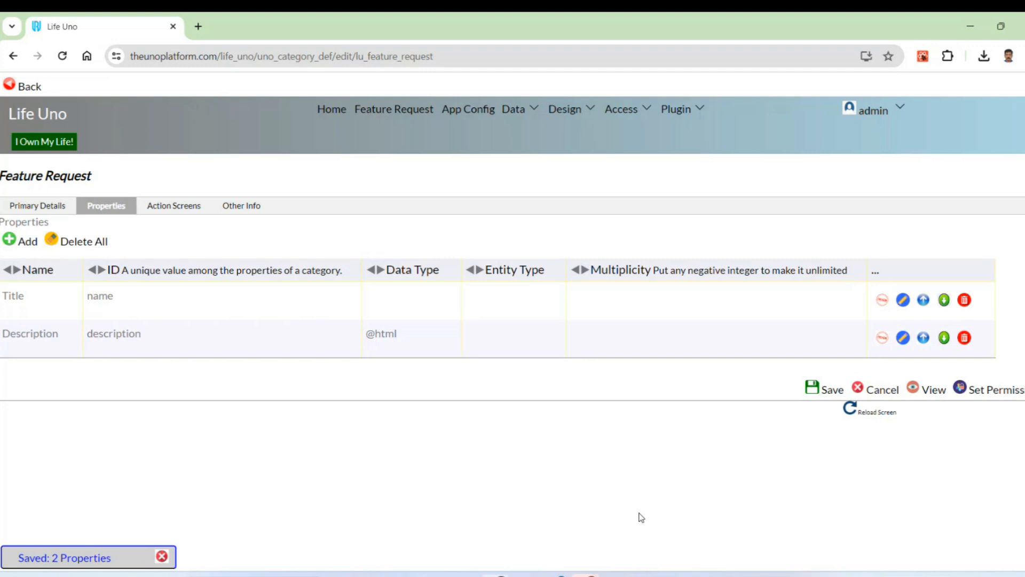
left_click(827, 394)
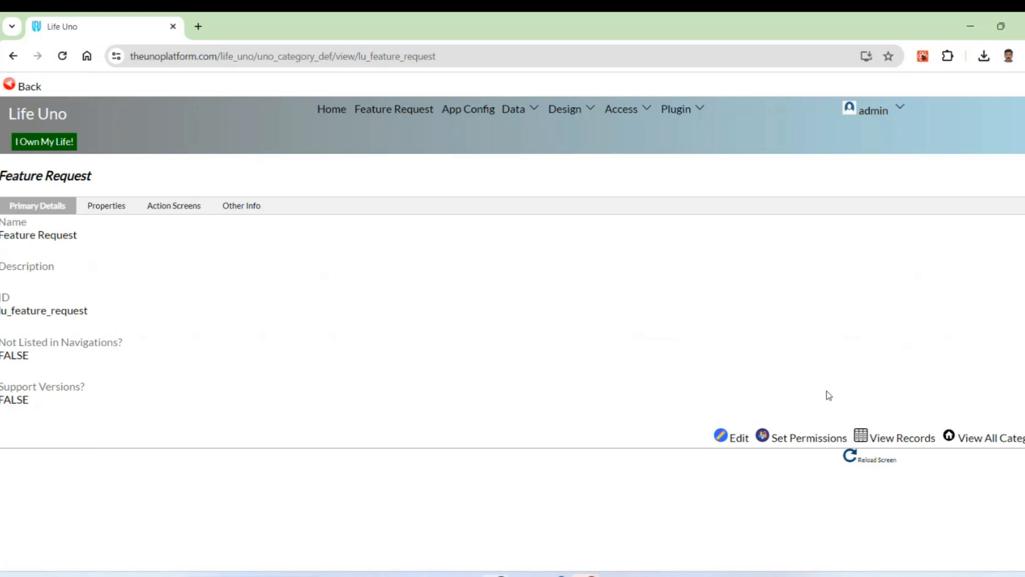
- Title the blank feature request "LMS (learning management system)", describe it as "Tool that enables creation, delivery and reporting of training courses and programs.", and save it
left_click(399, 118)
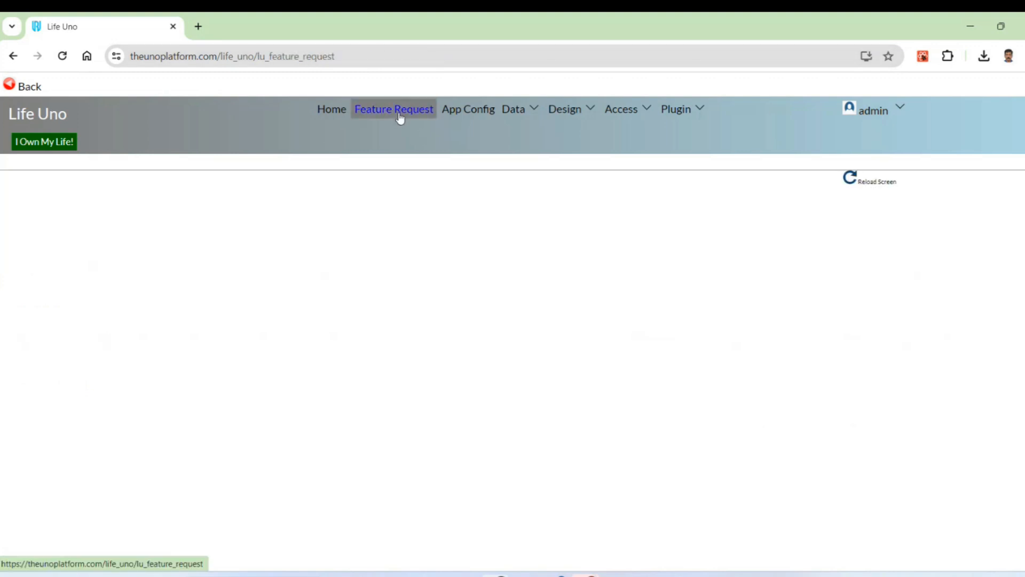
left_click(62, 60)
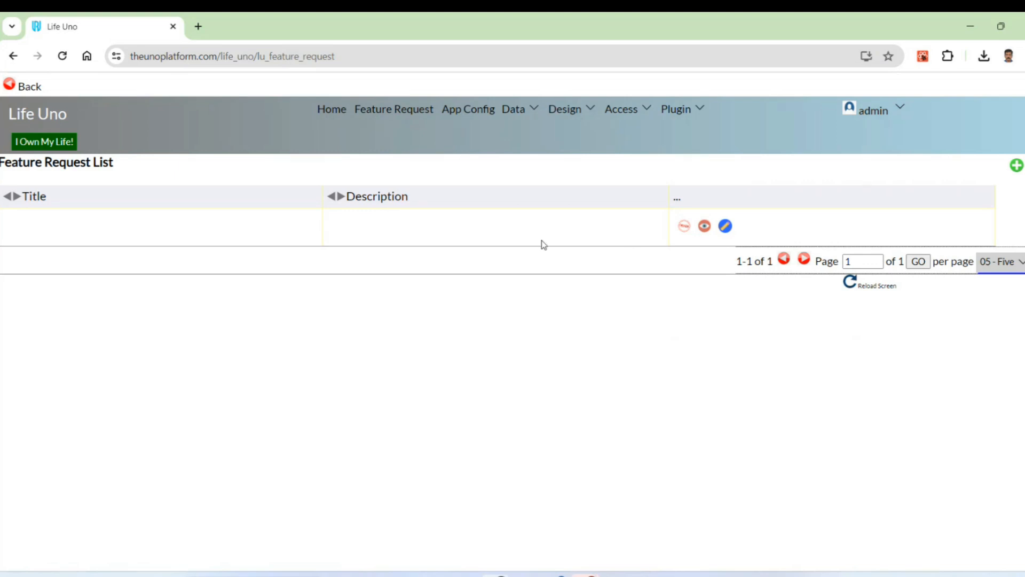
left_click(727, 228)
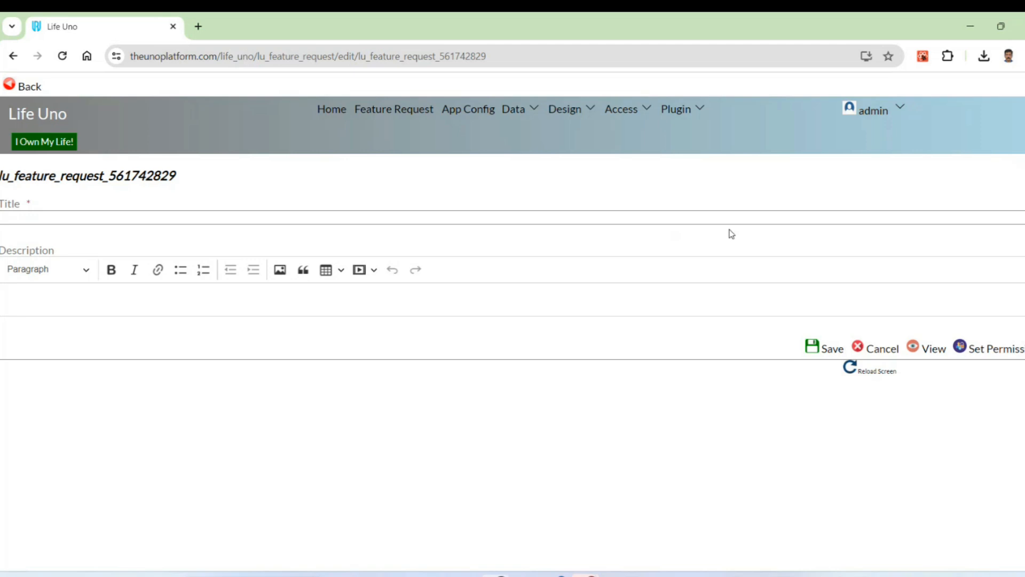
left_click(824, 349)
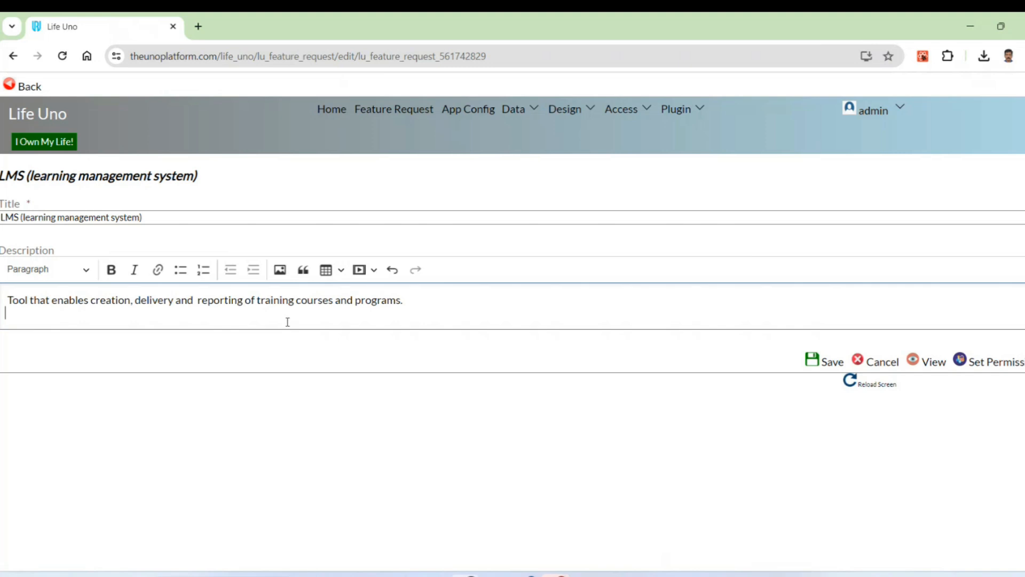
left_click(828, 361)
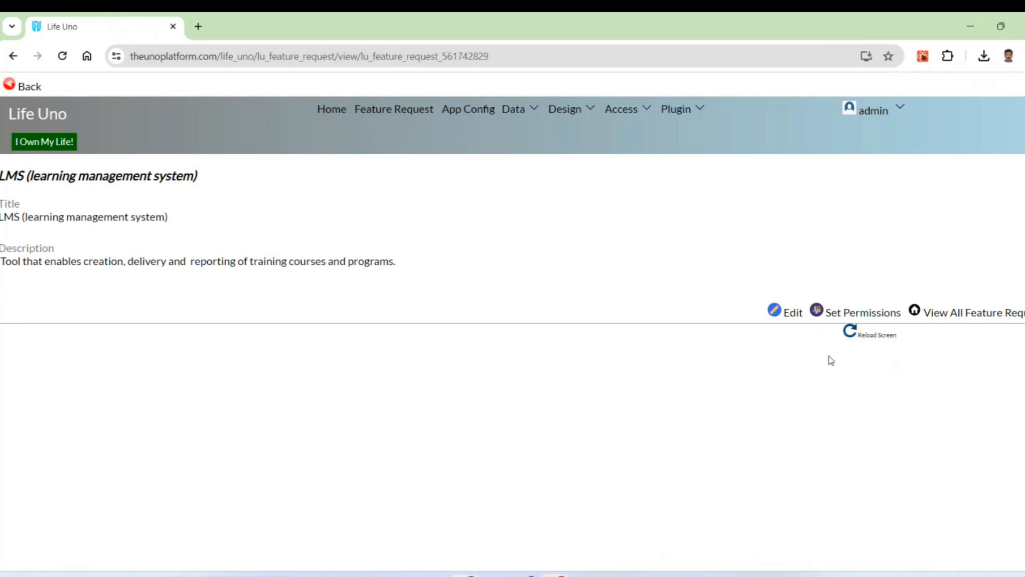
- Return to the list of all feature requests and search it for "lms"
left_click(955, 313)
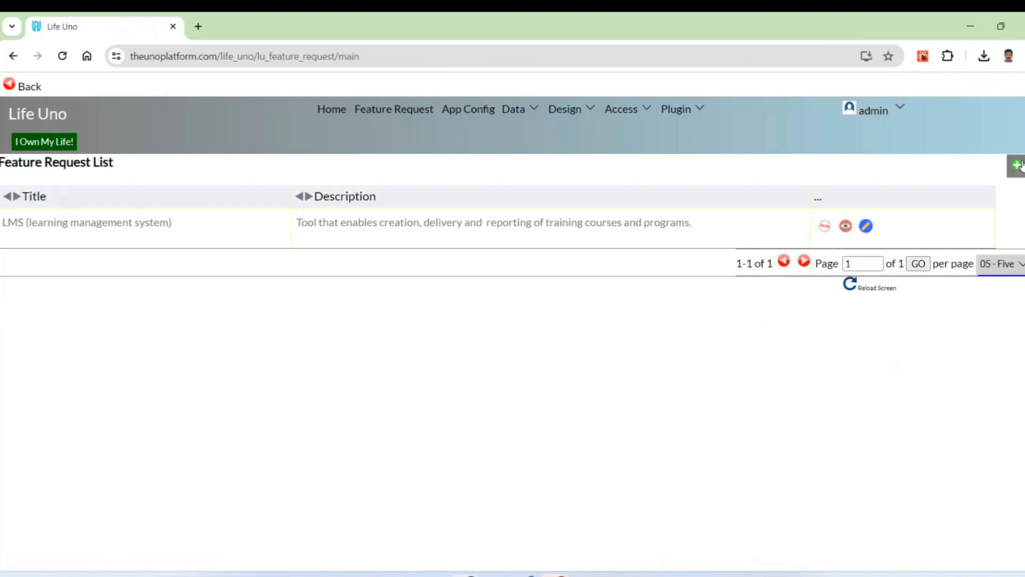
left_click(205, 181)
type("lms")
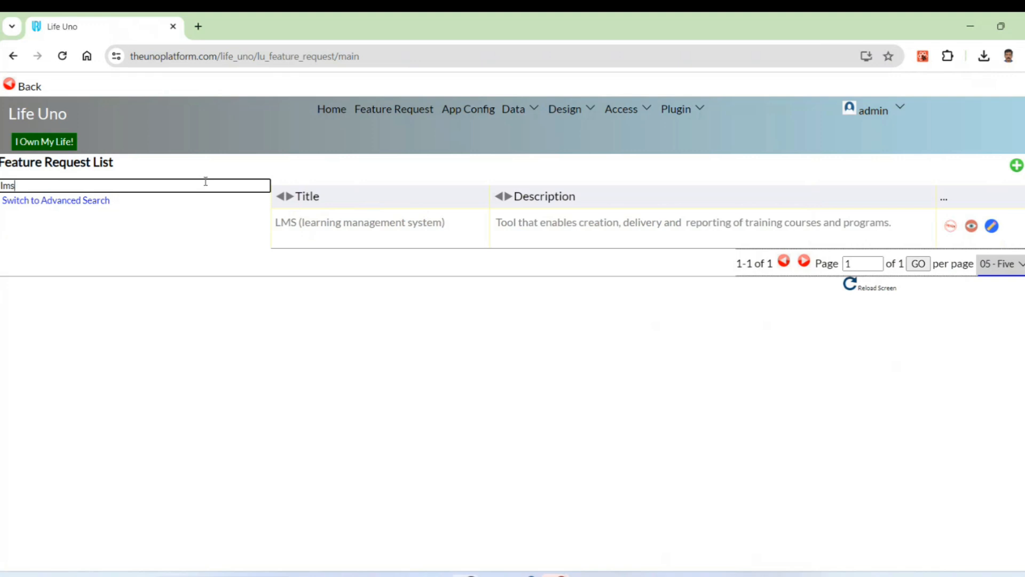